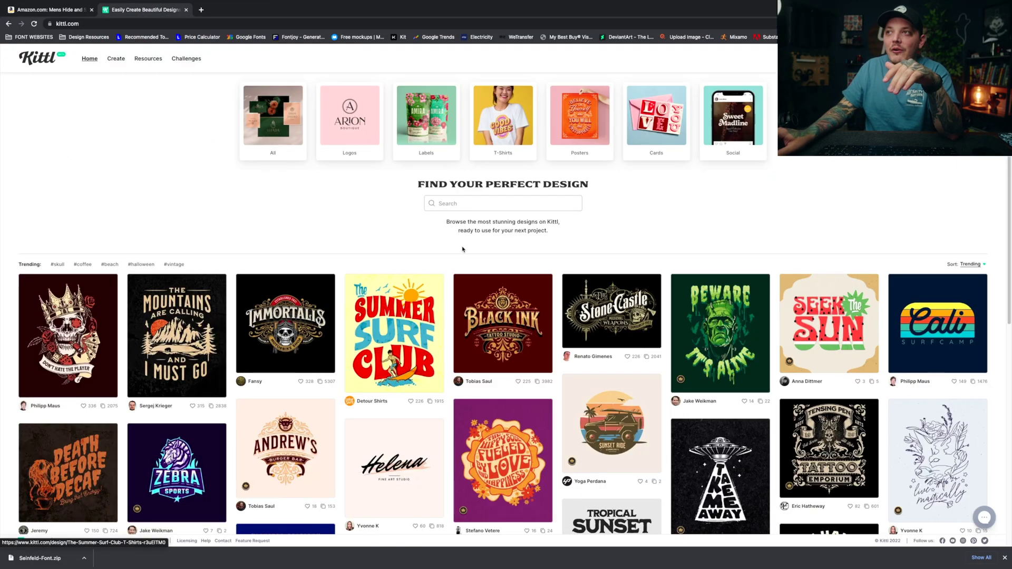
Step: Search Kittl templates for 'bigfoot' and open the Bigfoot Legend Shirt design
type("big")
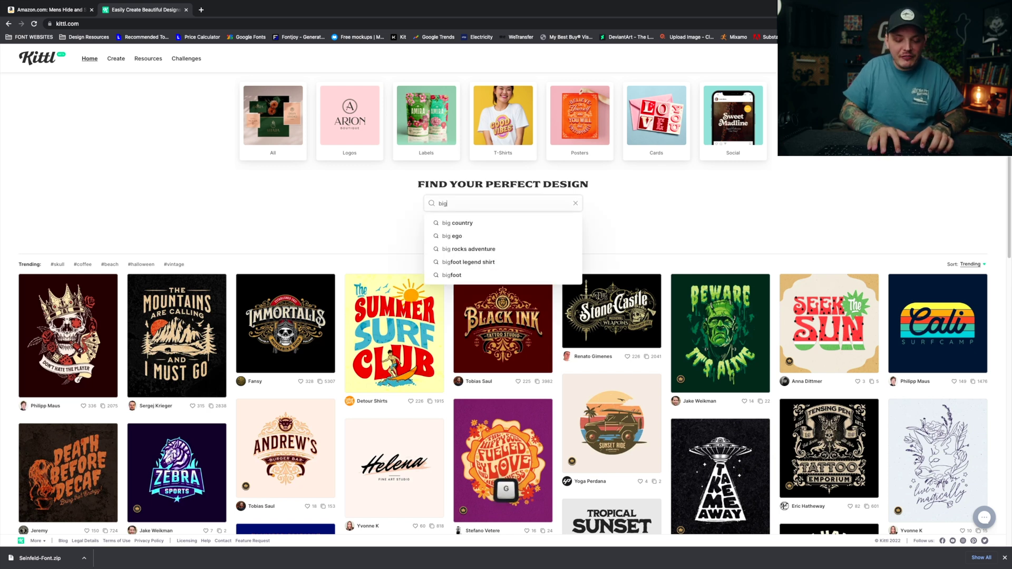
type("foot")
key("Return")
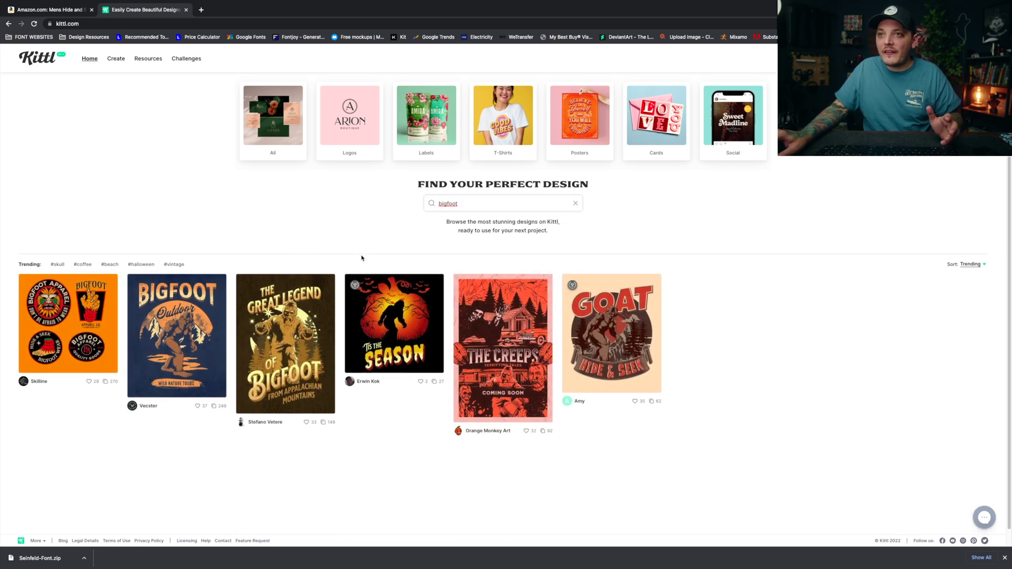
scroll(362, 258, "down", 1)
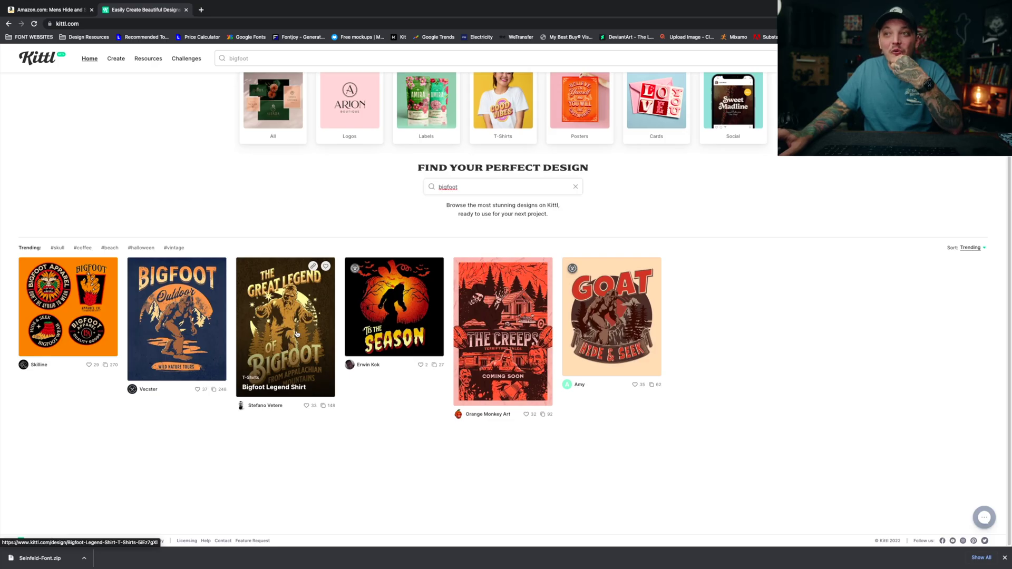
left_click(295, 331)
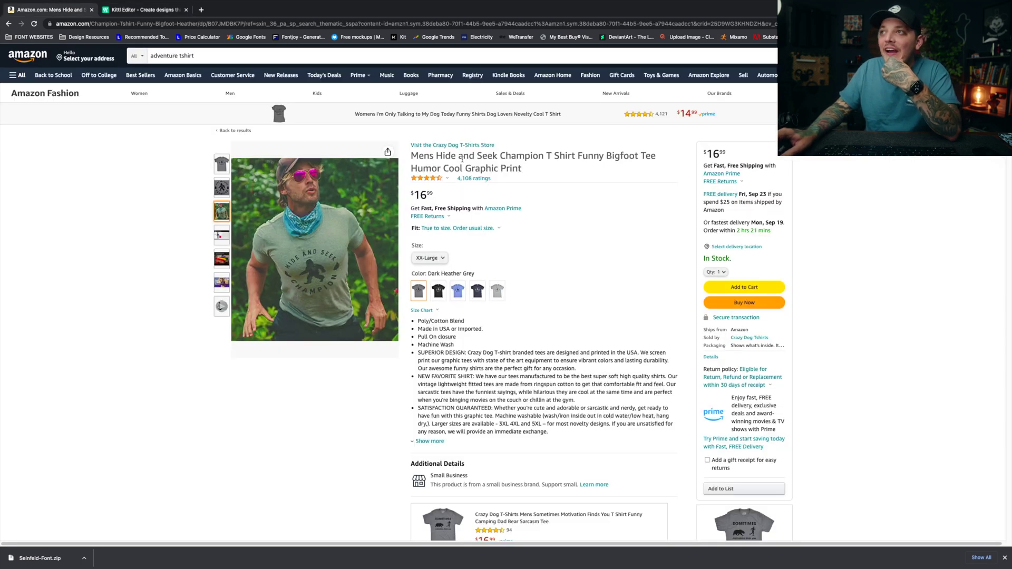
Step: Return to the Kittl editor tab and select the THE heading on the canvas
left_click(171, 11)
left_click(454, 142)
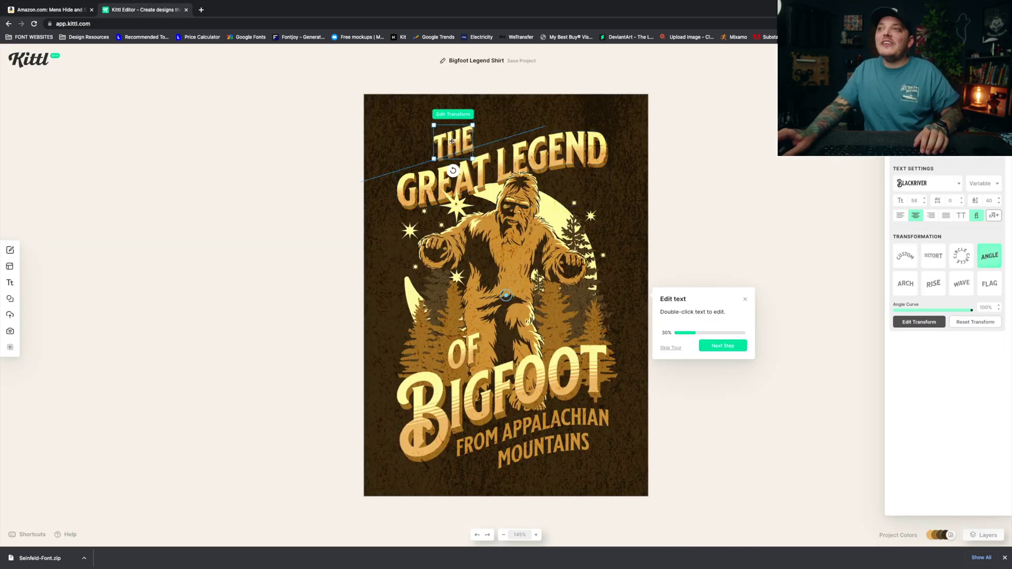
Step: Replace the GREAT LEGEND heading text with 'Hide & Seek'
double_click(511, 161)
key("super+a")
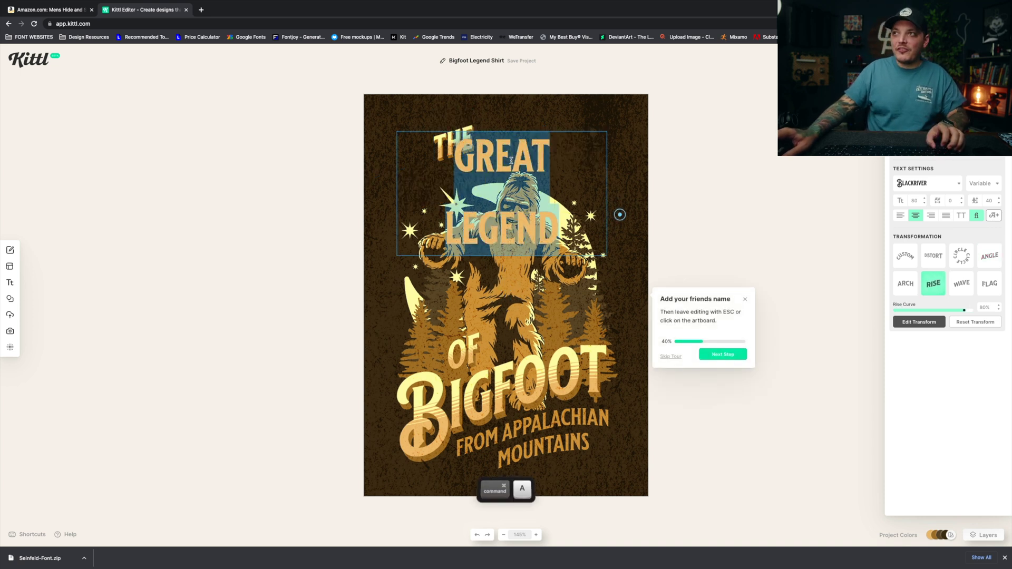
key("Escape")
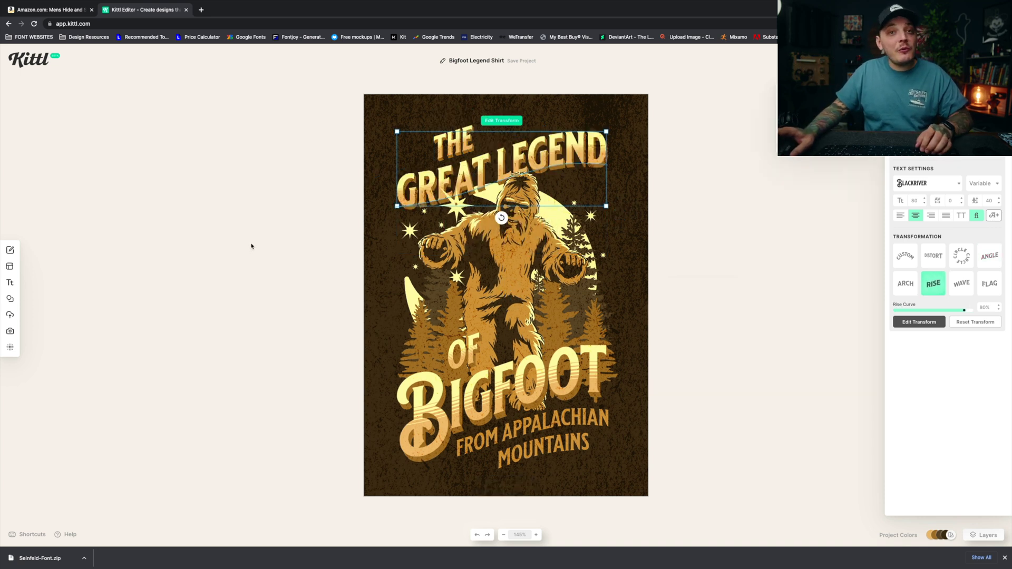
double_click(470, 175)
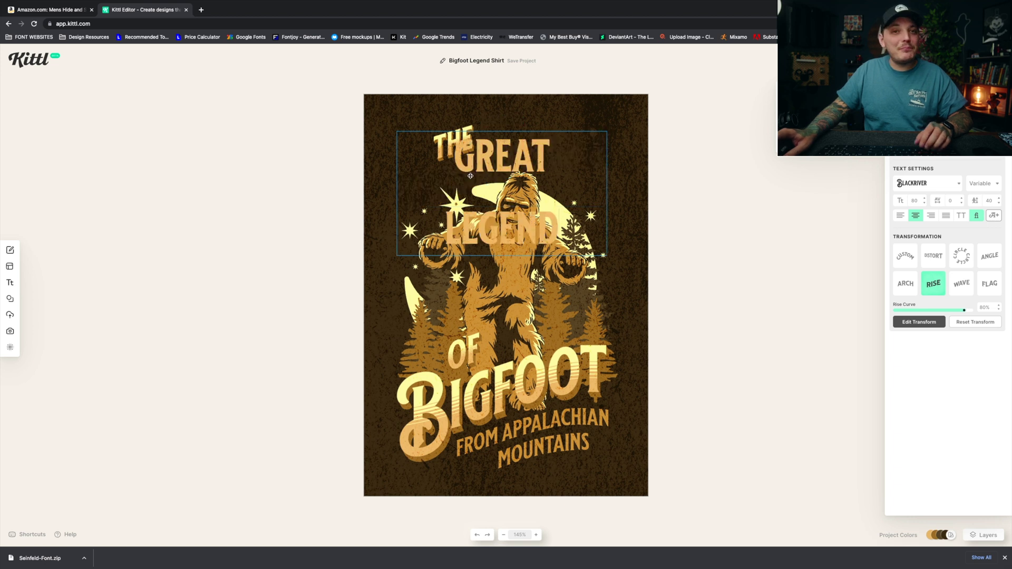
key("super+a")
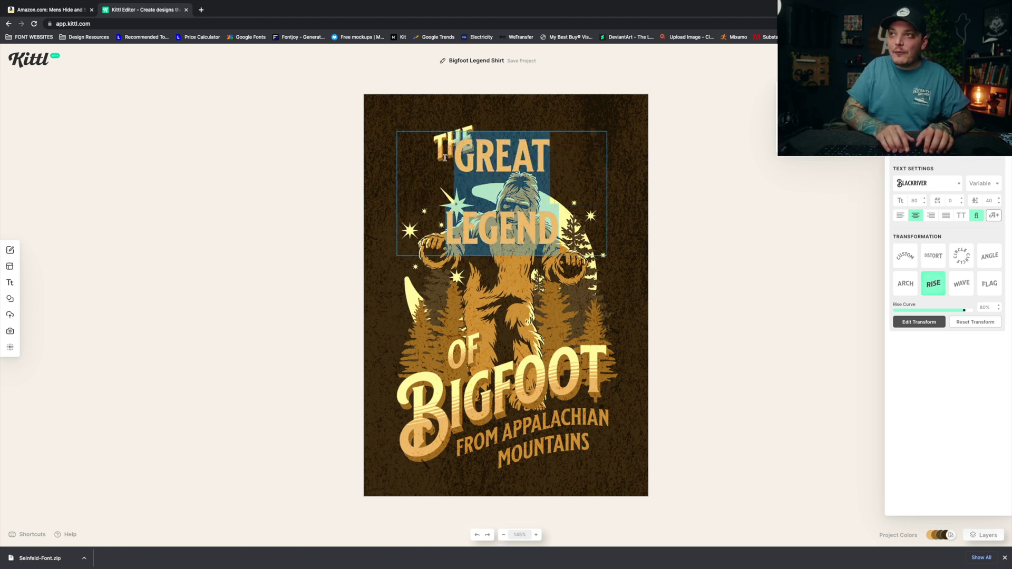
type("H")
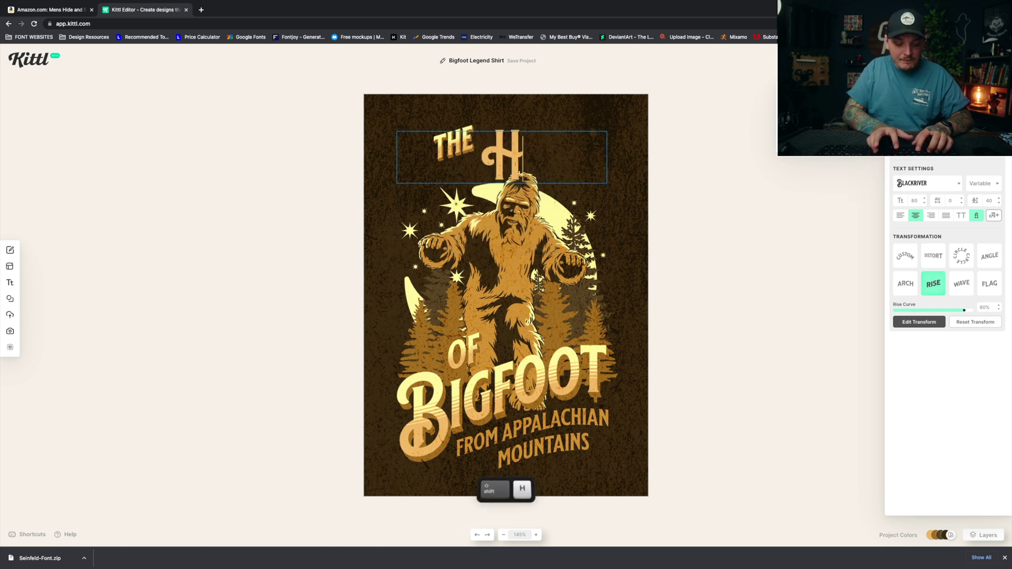
type("ide & Seek")
key("Escape")
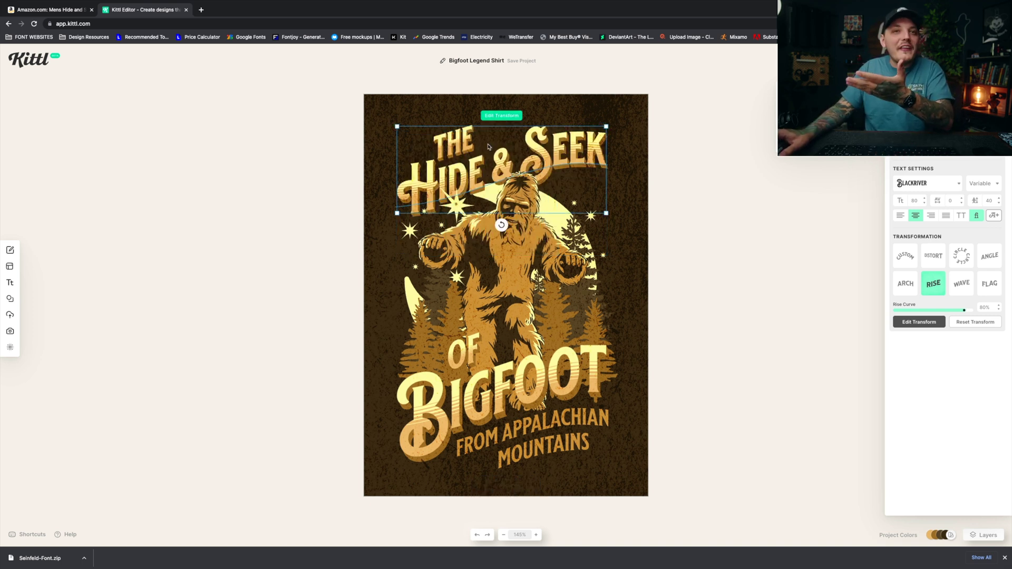
Step: Delete the OF text and change BIGFOOT to 'Champ!'
left_click(470, 355)
key("Delete")
left_click(466, 395)
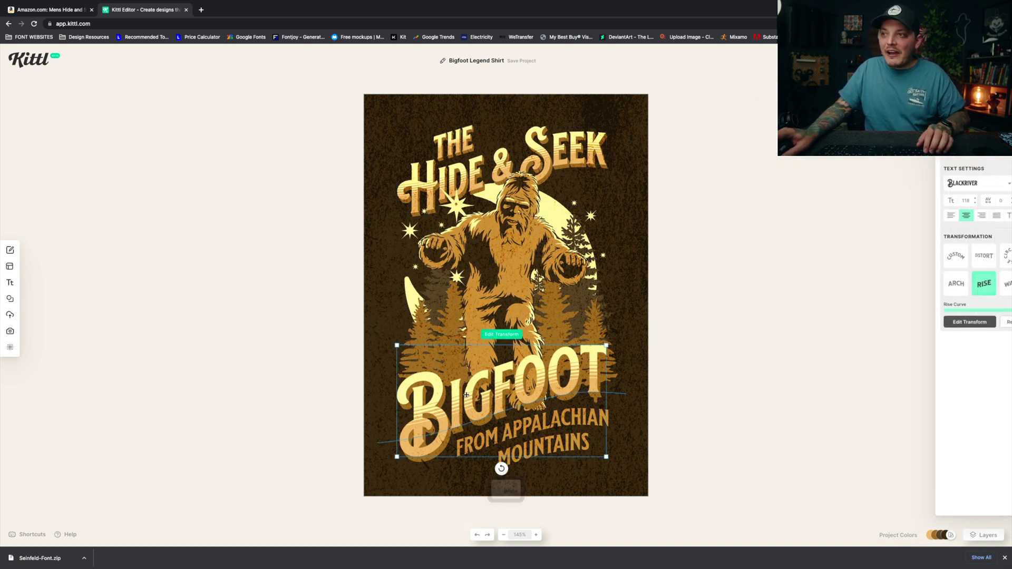
double_click(467, 395)
type("Champ!")
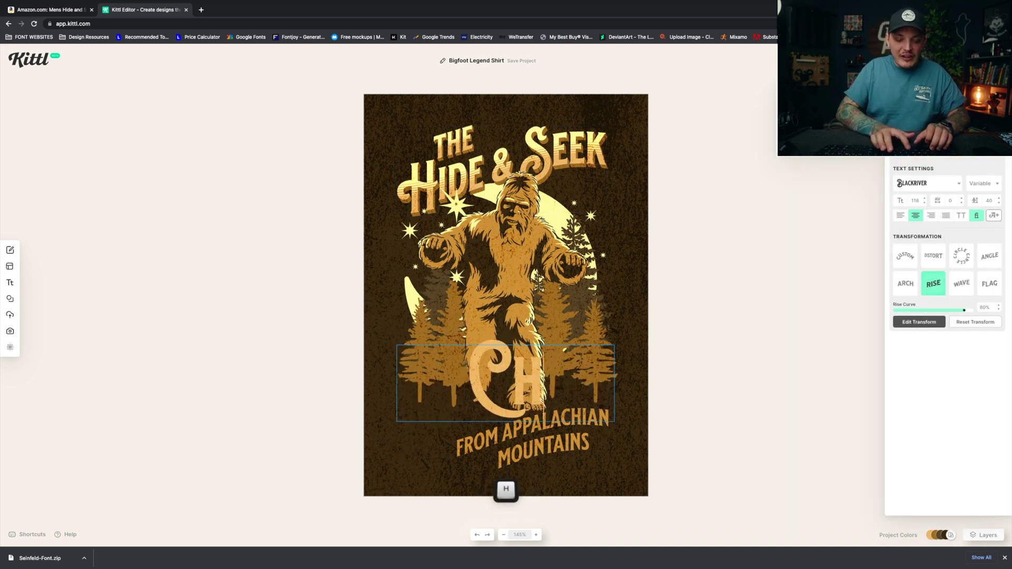
key("Escape")
left_click(661, 336)
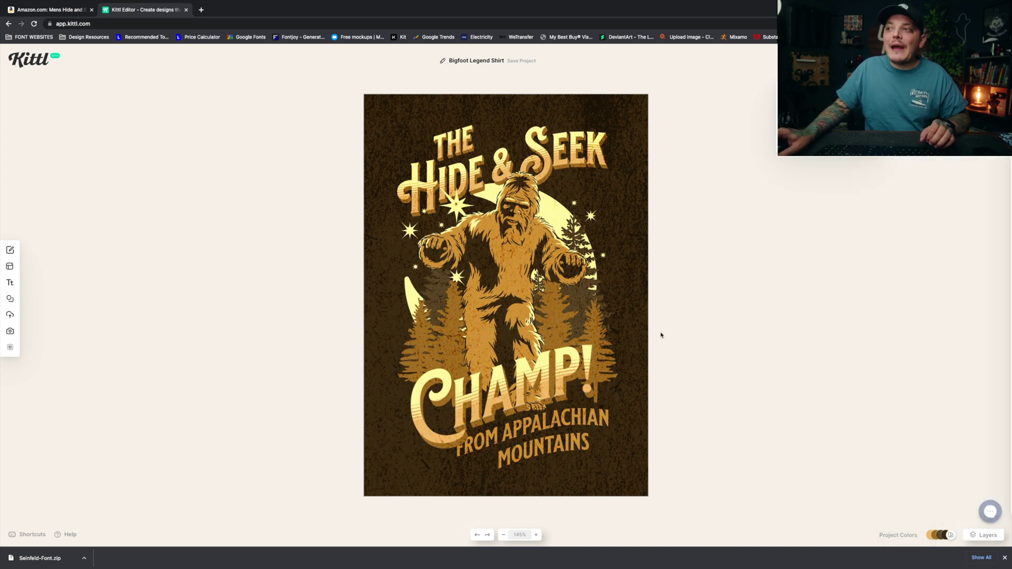
Step: Nudge the FROM APPALACHIAN MOUNTAINS tagline right and keep Bigfoot bright orange after trying grey
left_click(558, 428)
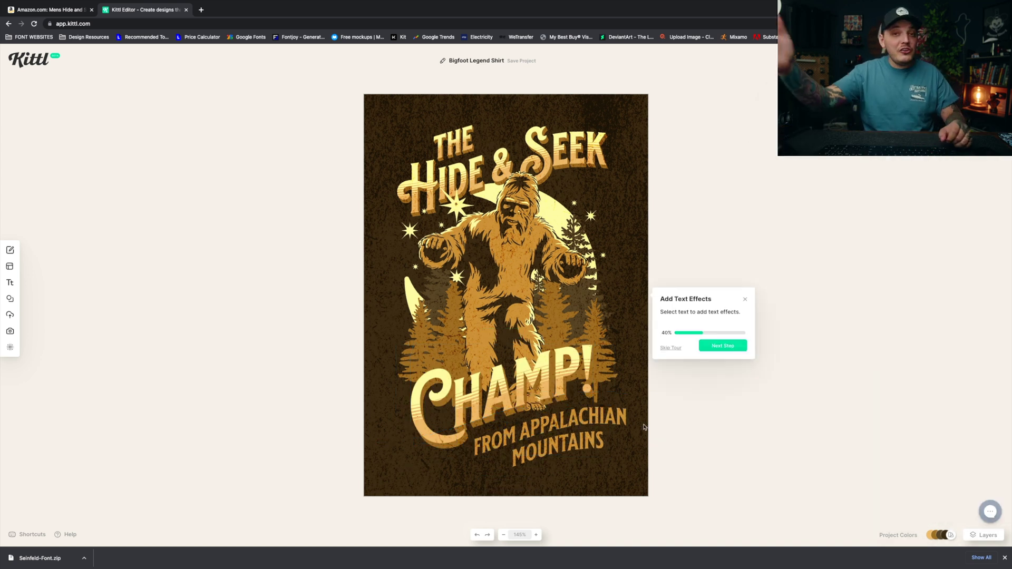
left_click_drag(595, 411, 609, 415)
left_click(522, 258)
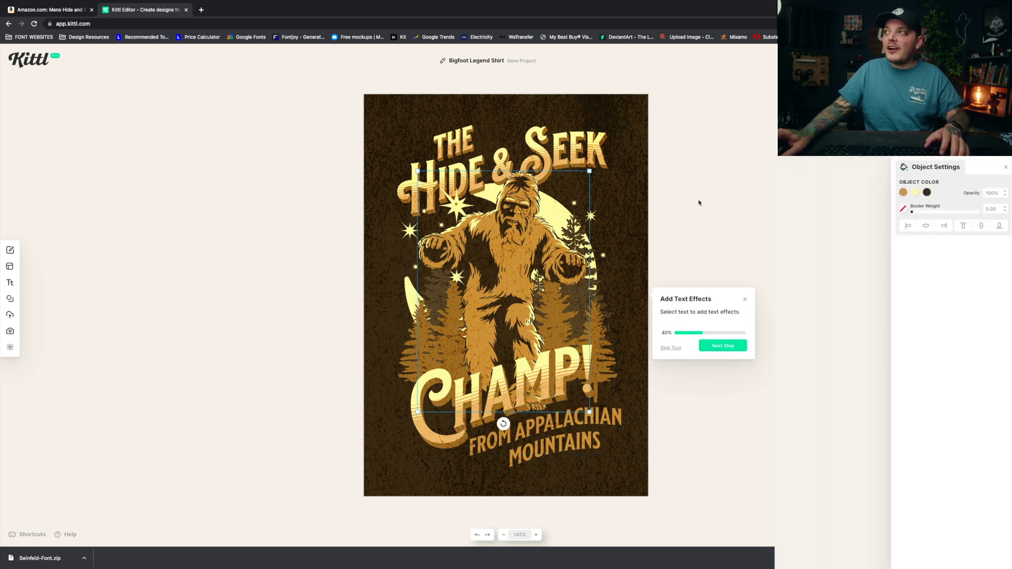
left_click(903, 193)
left_click(866, 216)
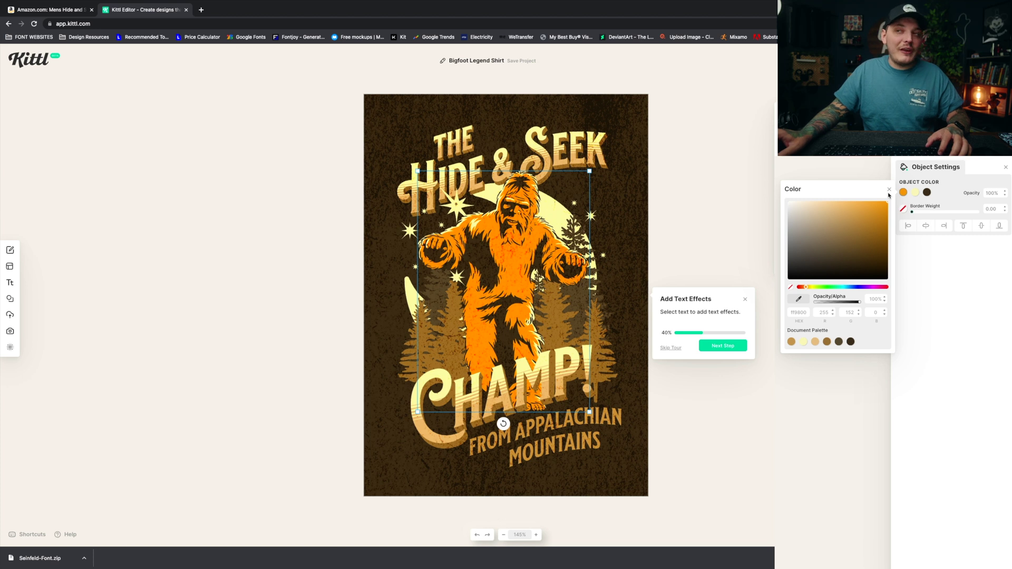
left_click(778, 265)
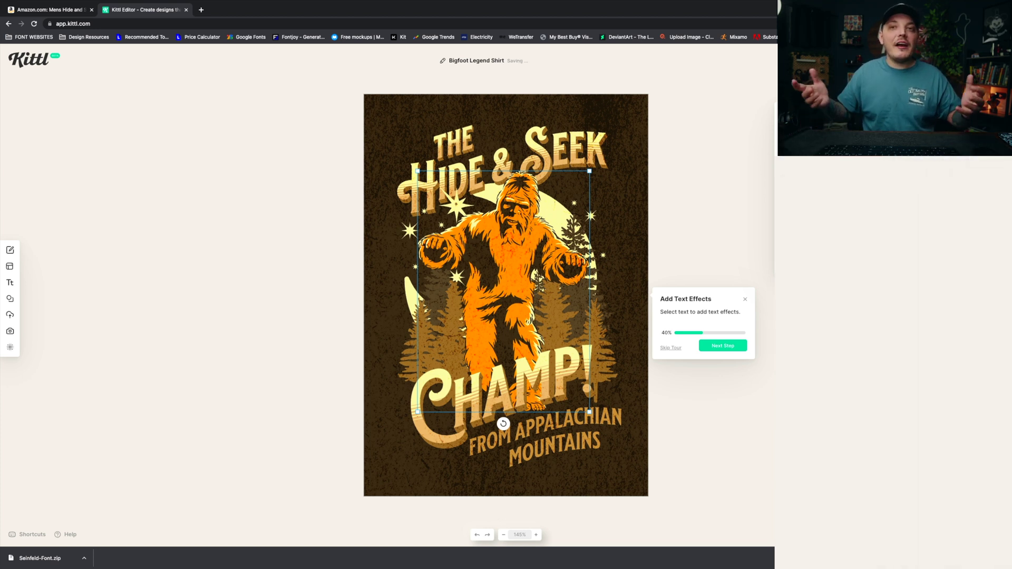
left_click(904, 193)
left_click(789, 221)
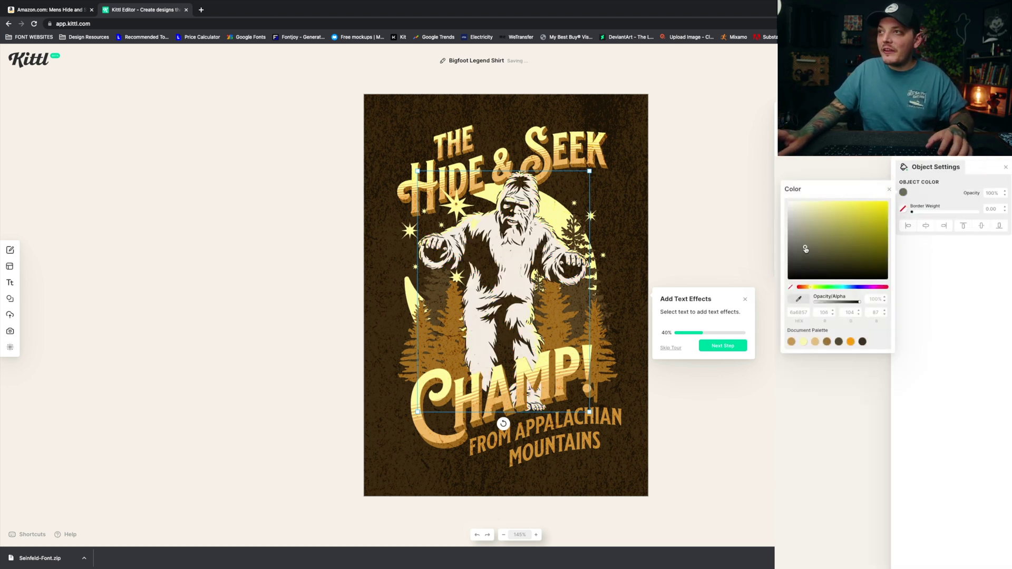
key("ctrl+z")
Step: Keep the moon in place and, after trying pinkish red, make it light yellow from the palette
left_click_drag(558, 219, 614, 197)
key("super+z")
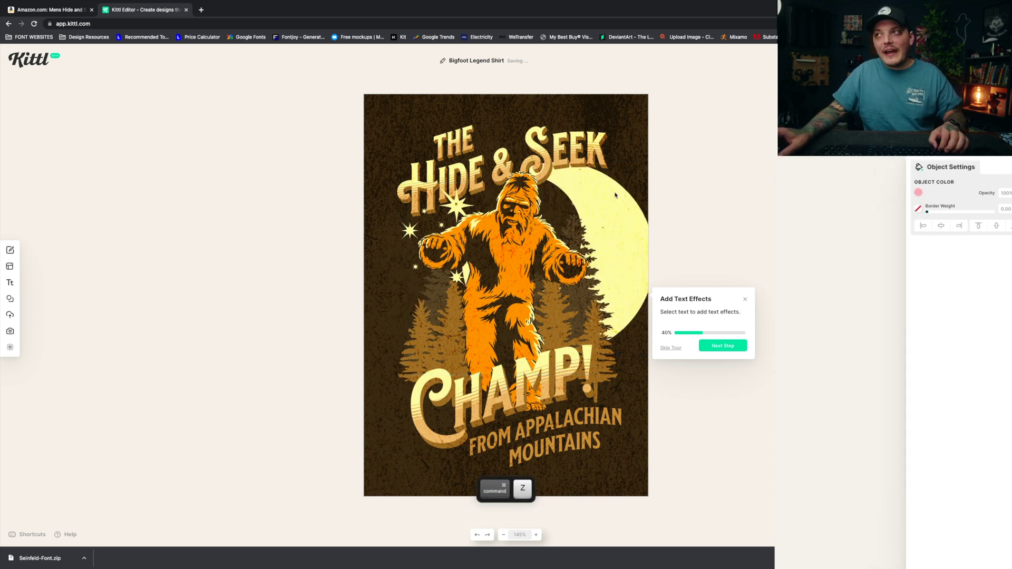
key("super+z")
key("super+z")
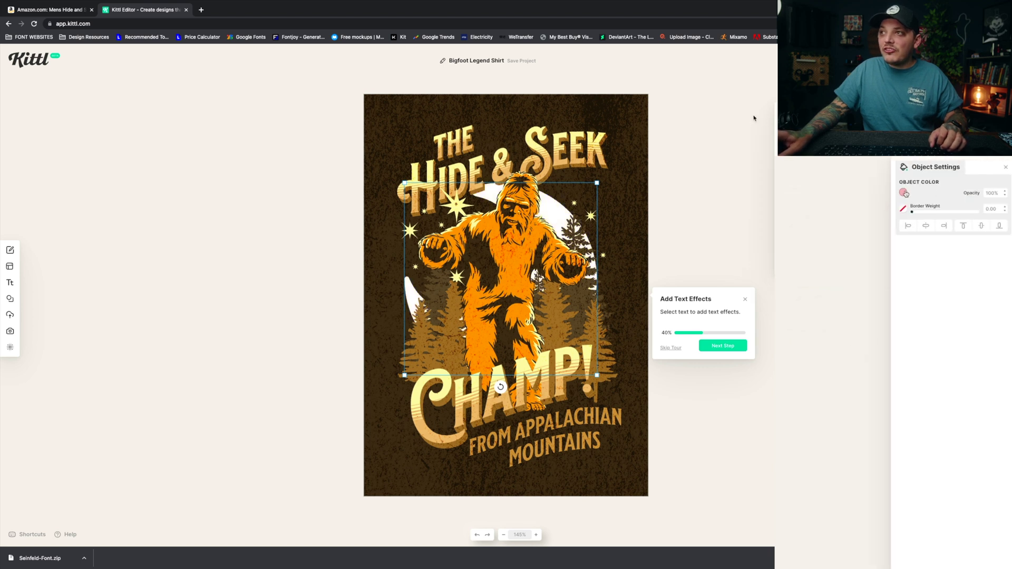
left_click(904, 207)
left_click(835, 176)
left_click_drag(855, 170, 837, 157)
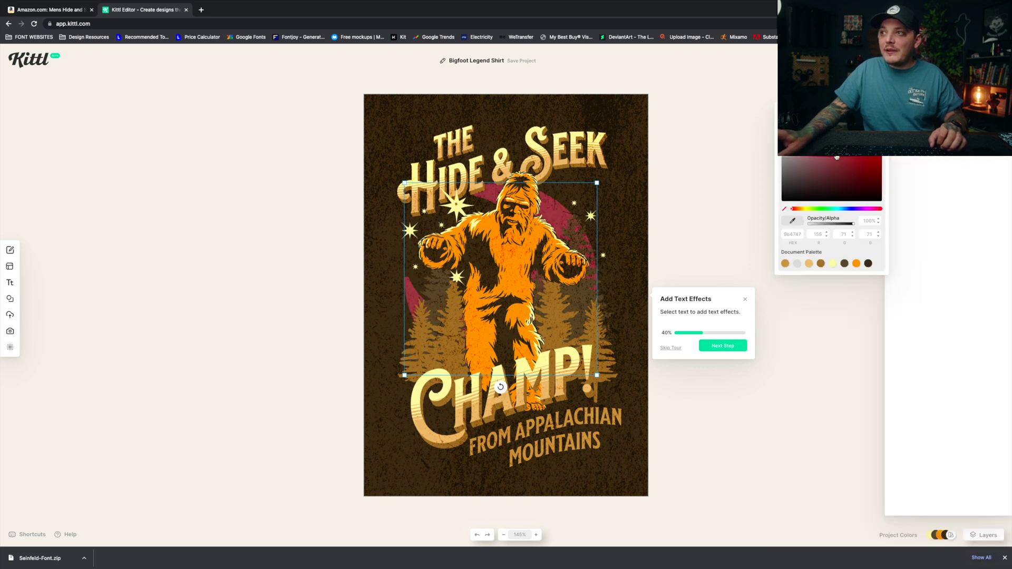
left_click(833, 263)
left_click(712, 270)
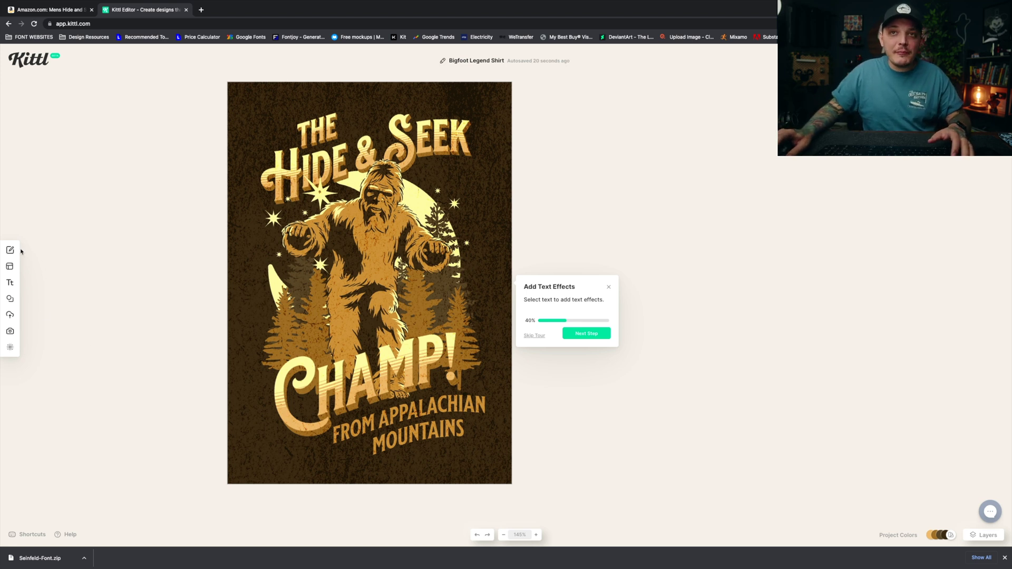
Step: Open the Elements library and select the grunge texture over the design
mouse_move(21, 253)
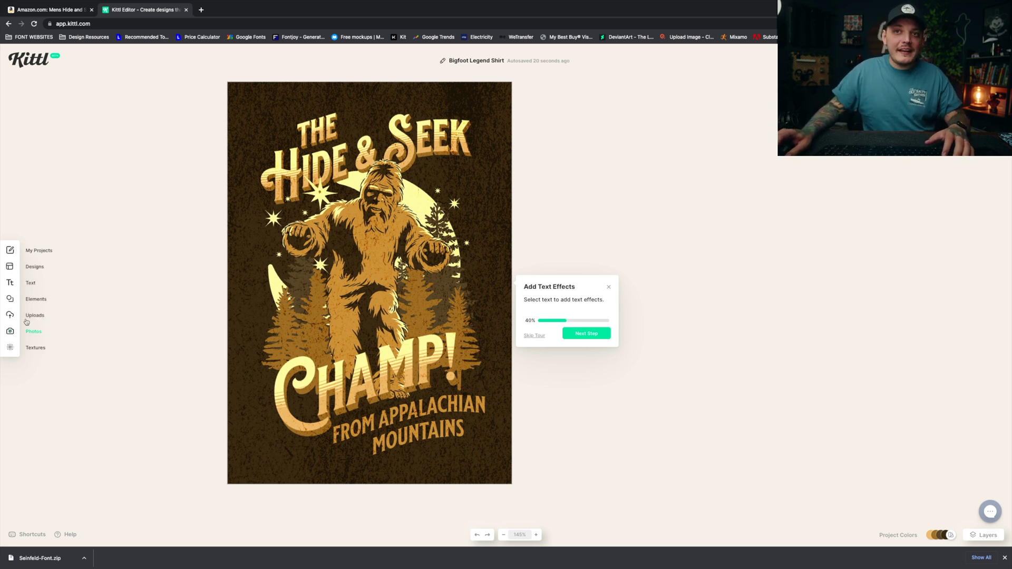
left_click(35, 299)
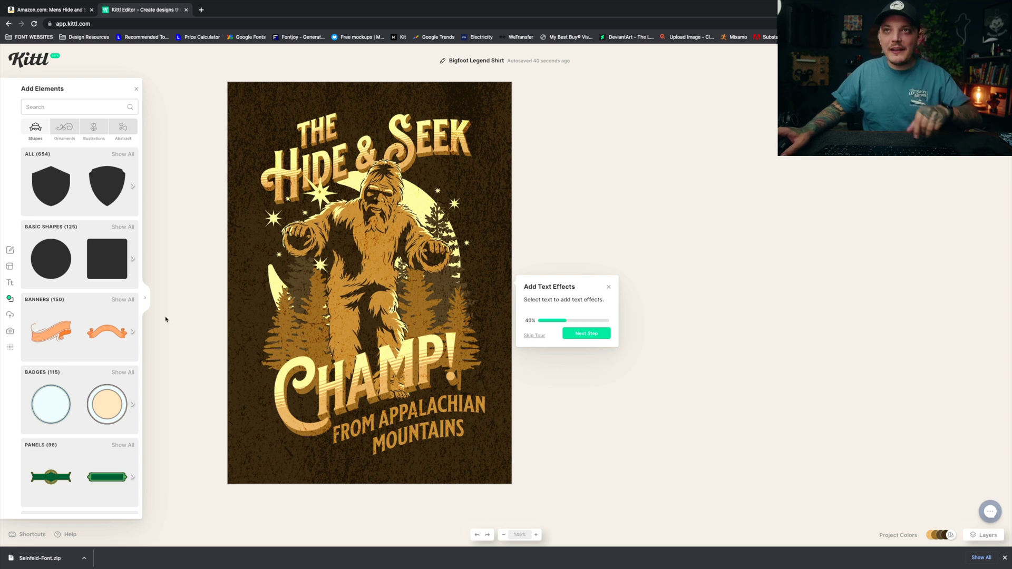
left_click(499, 190)
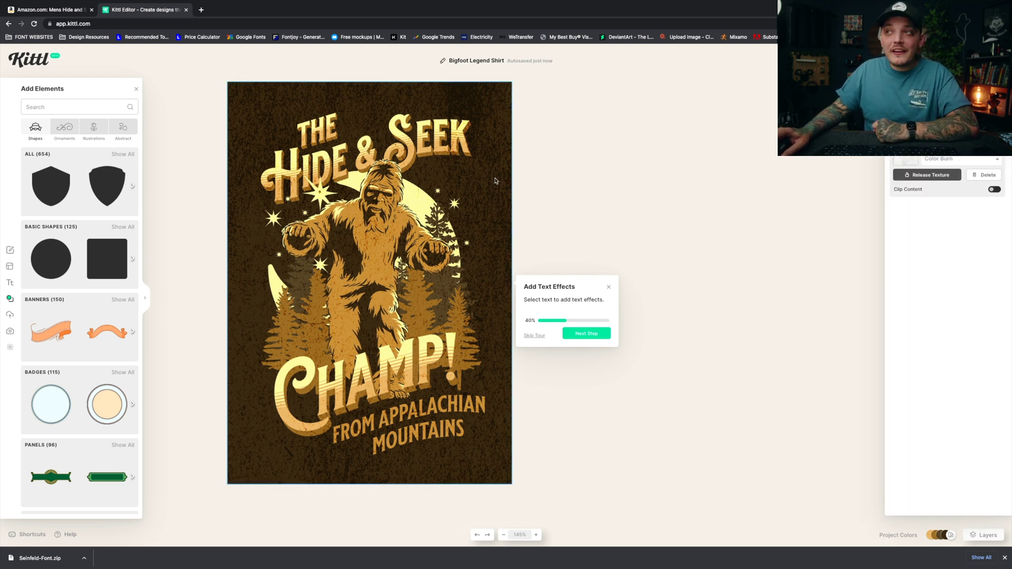
Step: Delete the grunge texture and set the background opacity to 0 for transparency
left_click(983, 176)
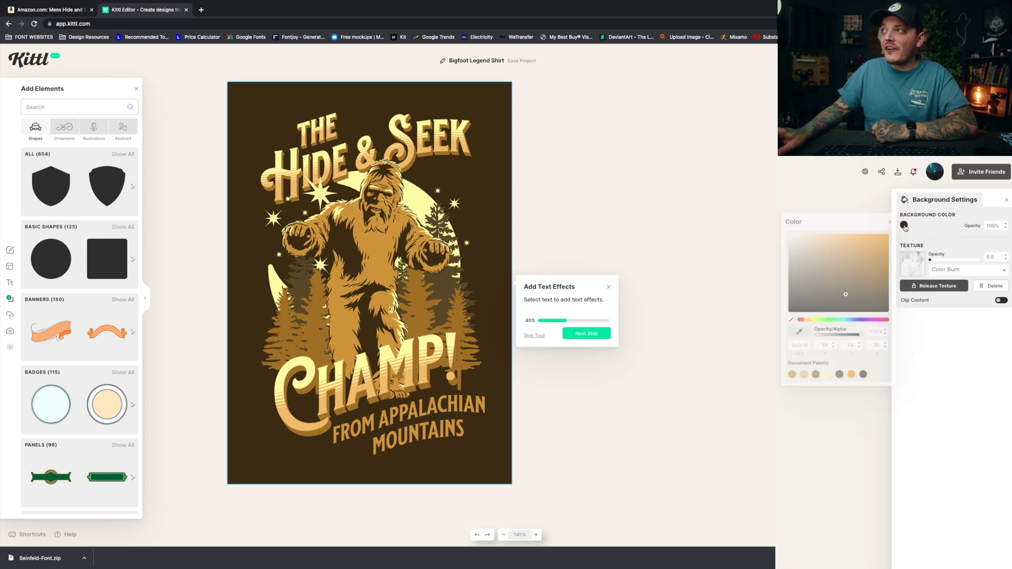
type("0")
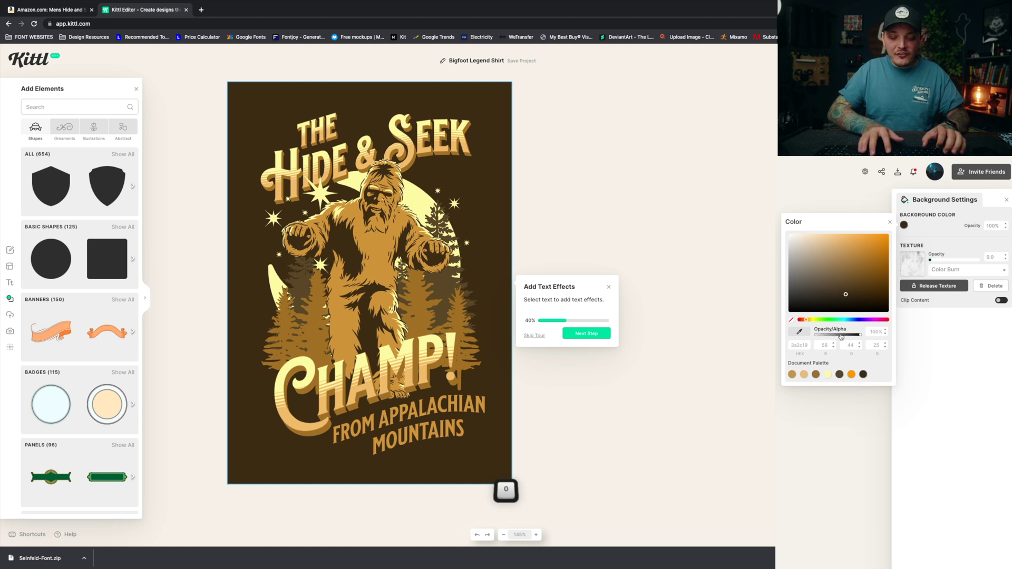
key("Return")
left_click(717, 171)
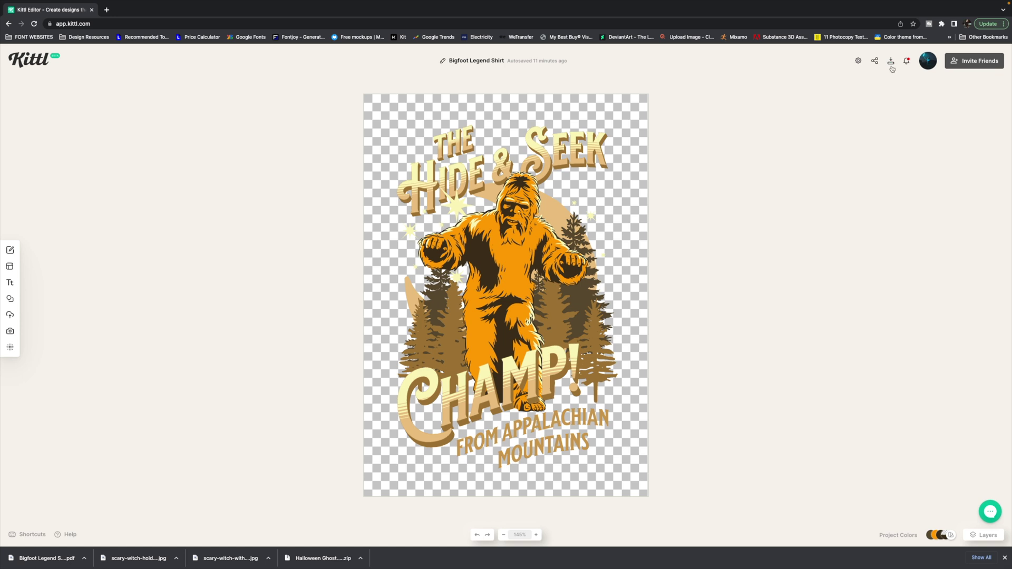
Step: Export the finished design from the Download menu as a 300 DPI PDF
left_click(891, 64)
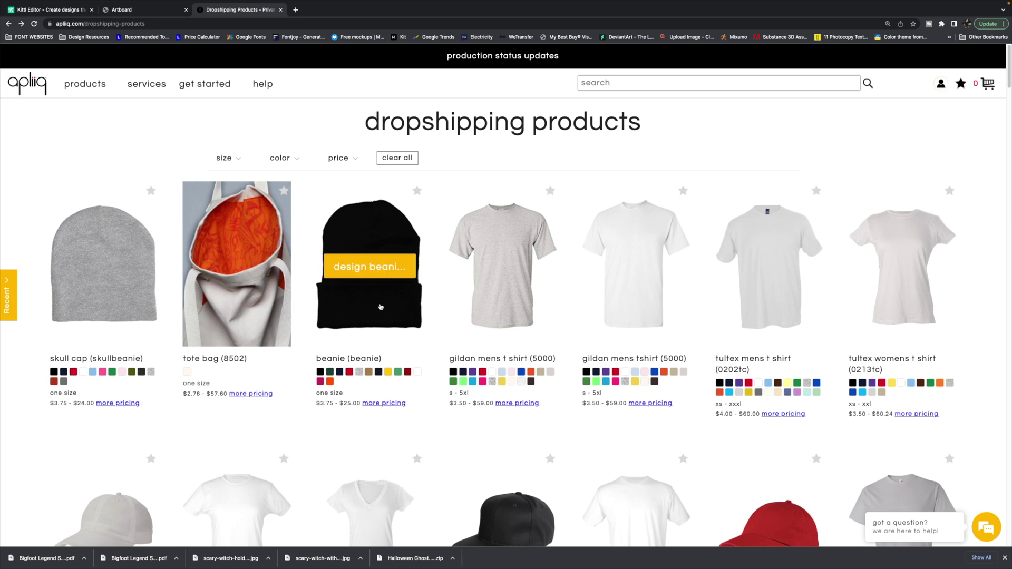
Step: Start designing the Bella Canvas t-shirt and check the exported Bigfoot PDF in its tab
scroll(338, 313, "down", 8)
scroll(340, 327, "down", 5)
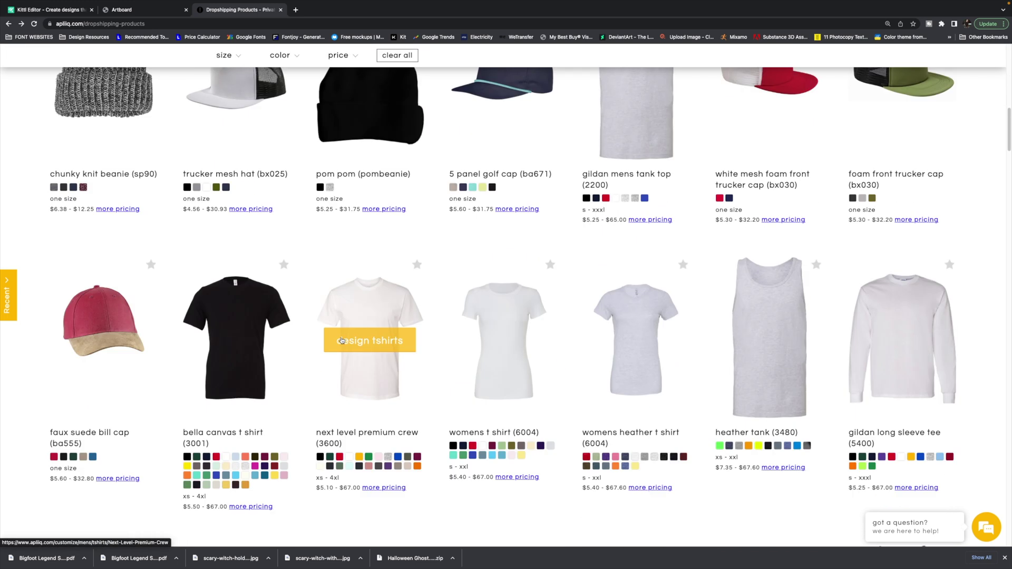
scroll(281, 331, "down", 2)
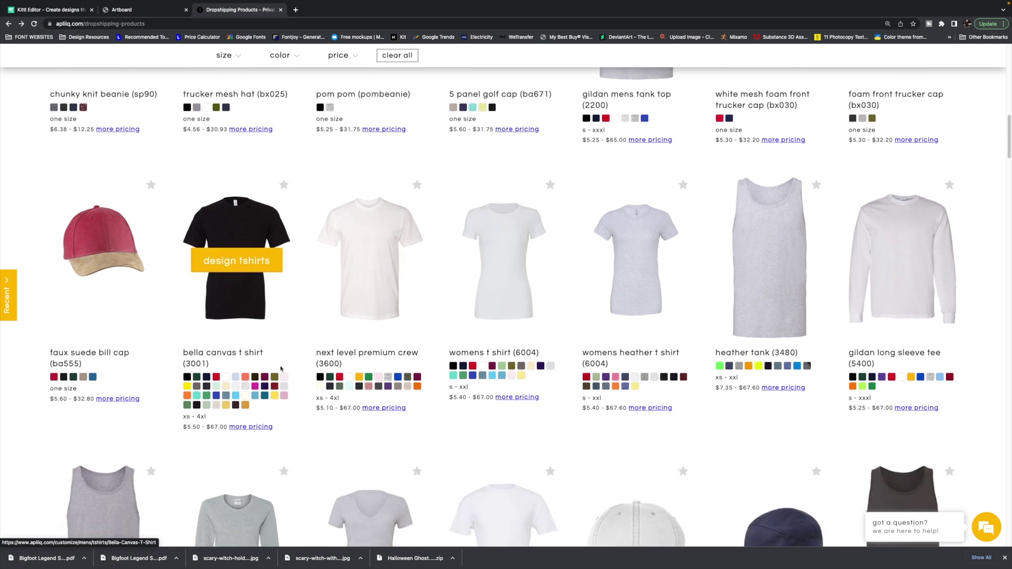
left_click(236, 269)
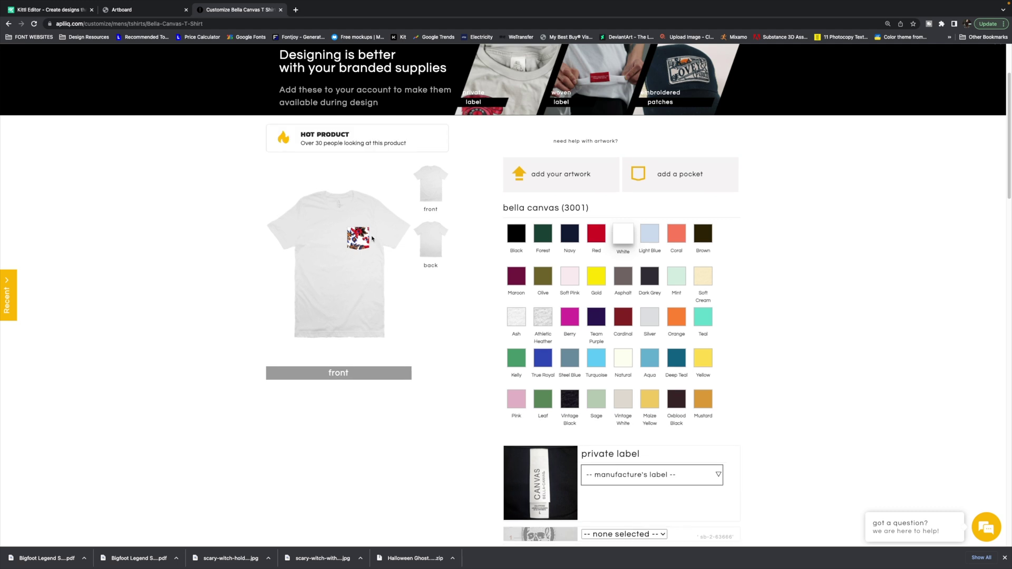
scroll(401, 259, "down", 3)
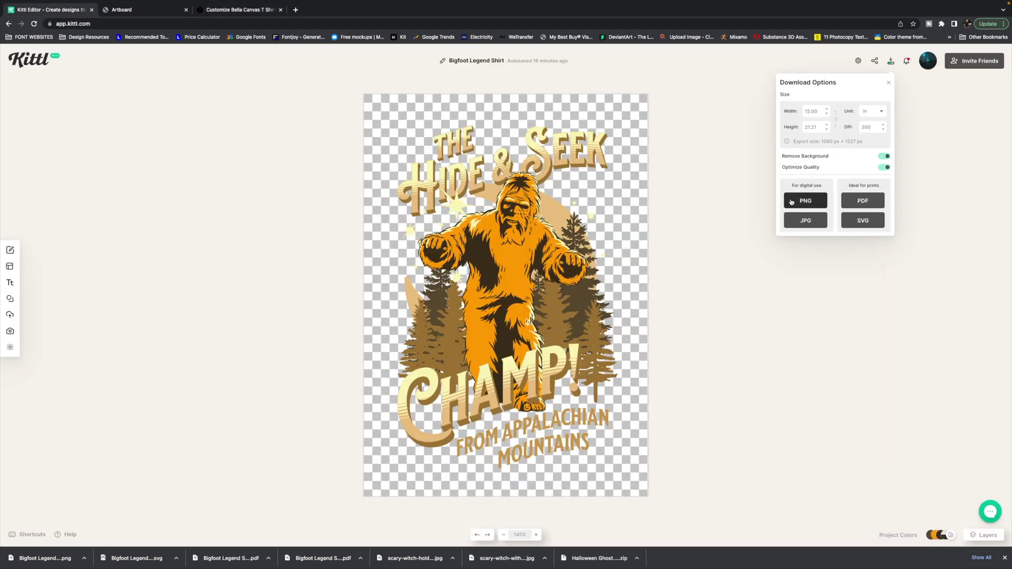
left_click(240, 11)
left_click(147, 10)
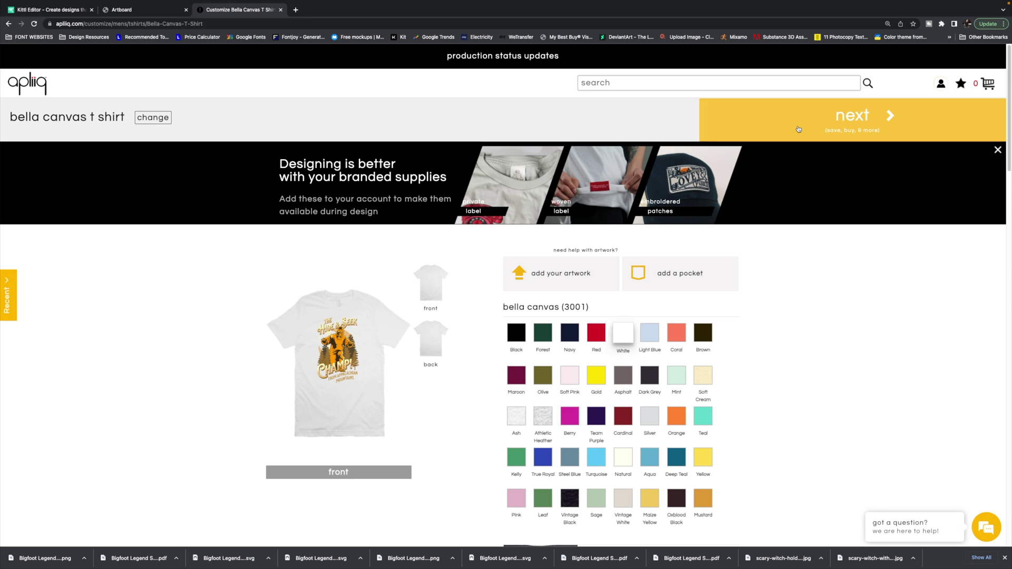
mouse_move(760, 126)
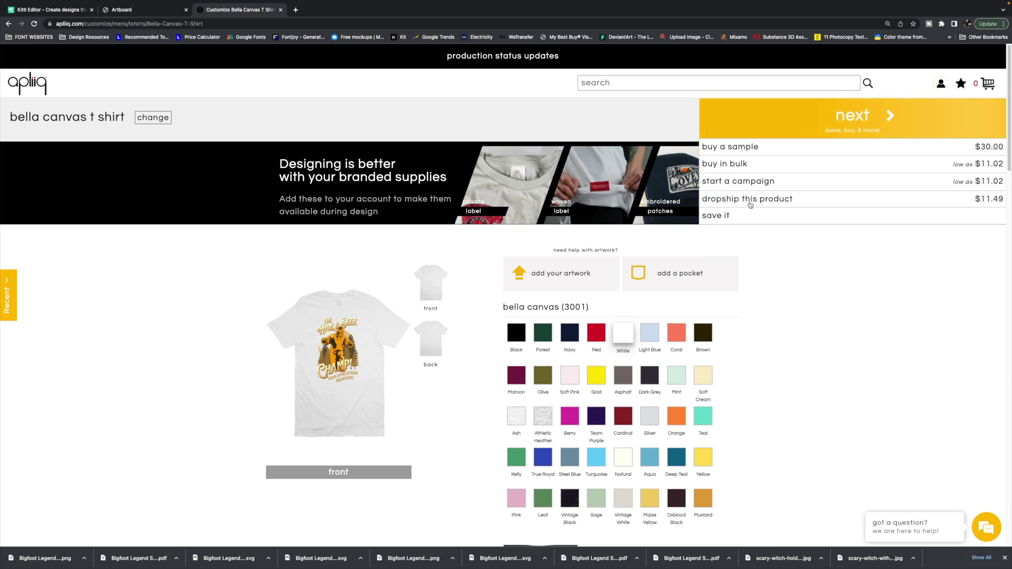
Step: Choose 'dropship this product' to list white XS–4XL variants priced at $22.98
left_click(749, 200)
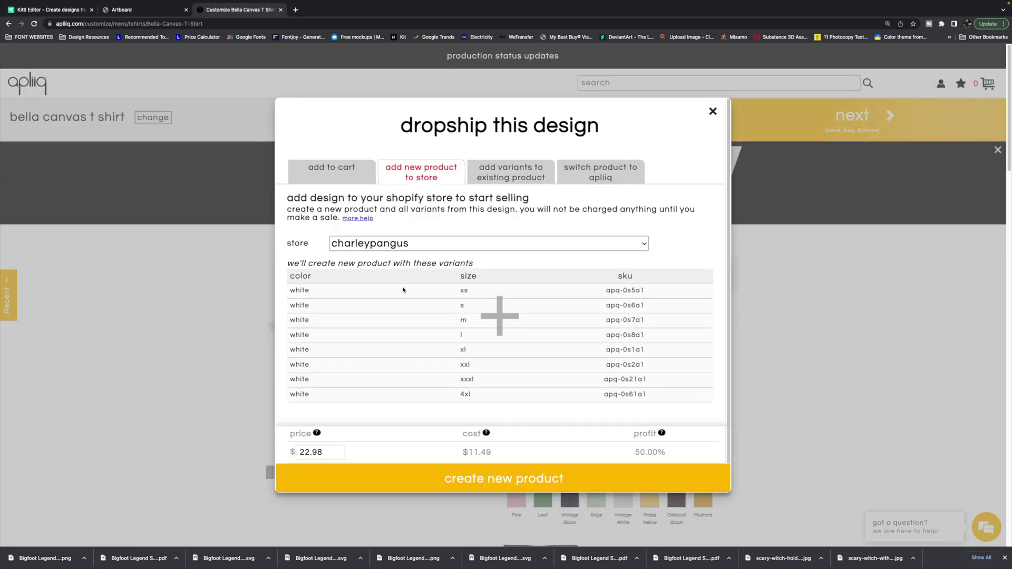
scroll(404, 290, "down", 1)
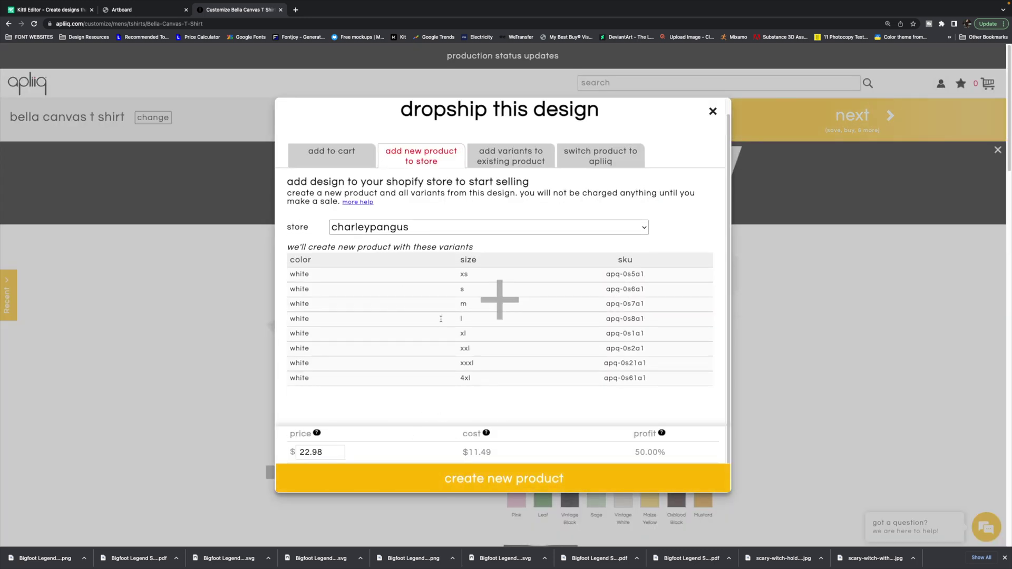